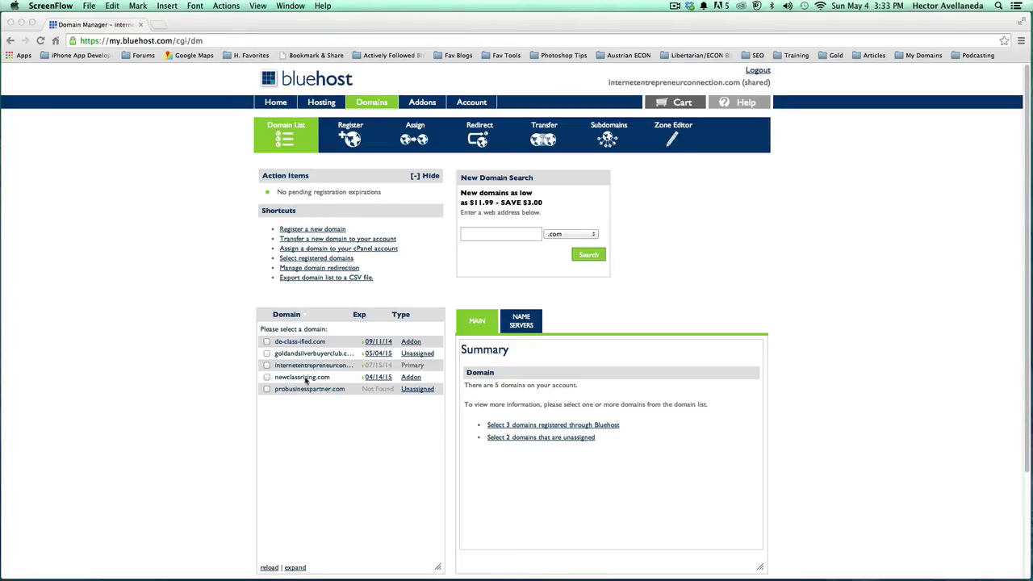
Step: Open internetentrepreneurconnection.com in a new browser tab
{"action": "left_click", "coordinate": [157, 26]}
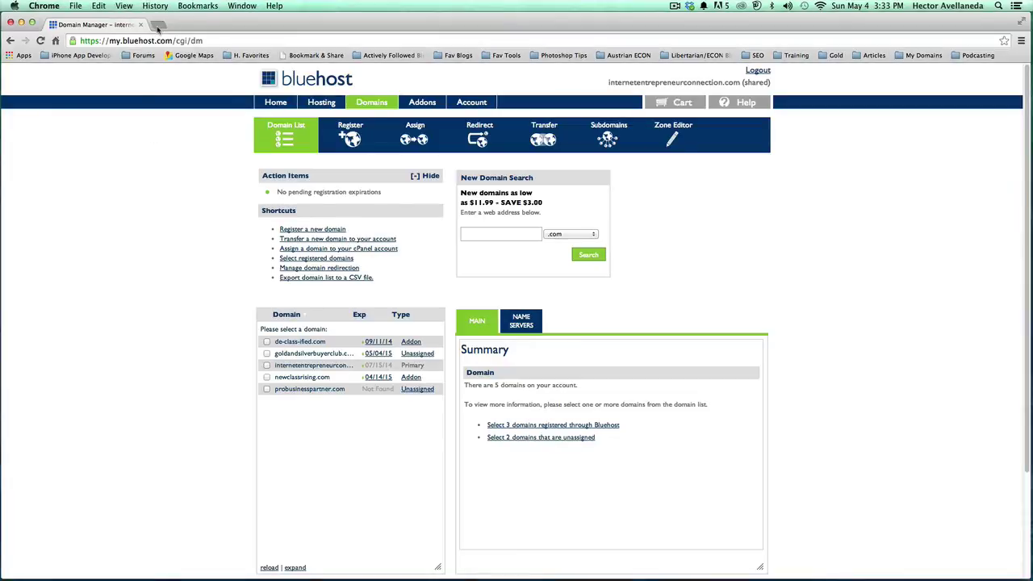
{"action": "left_click", "coordinate": [157, 26]}
{"action": "type", "text": "internetentrepreneurconnection.com"}
{"action": "key", "text": "Return"}
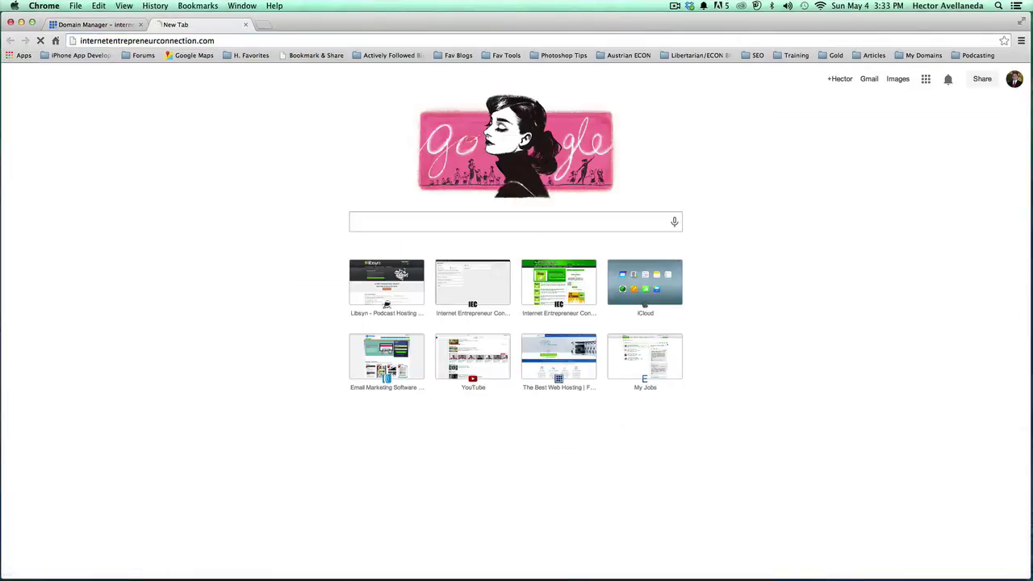
Step: Open goldandsilverbuyerclub.com in another new browser tab
{"action": "left_click", "coordinate": [100, 26]}
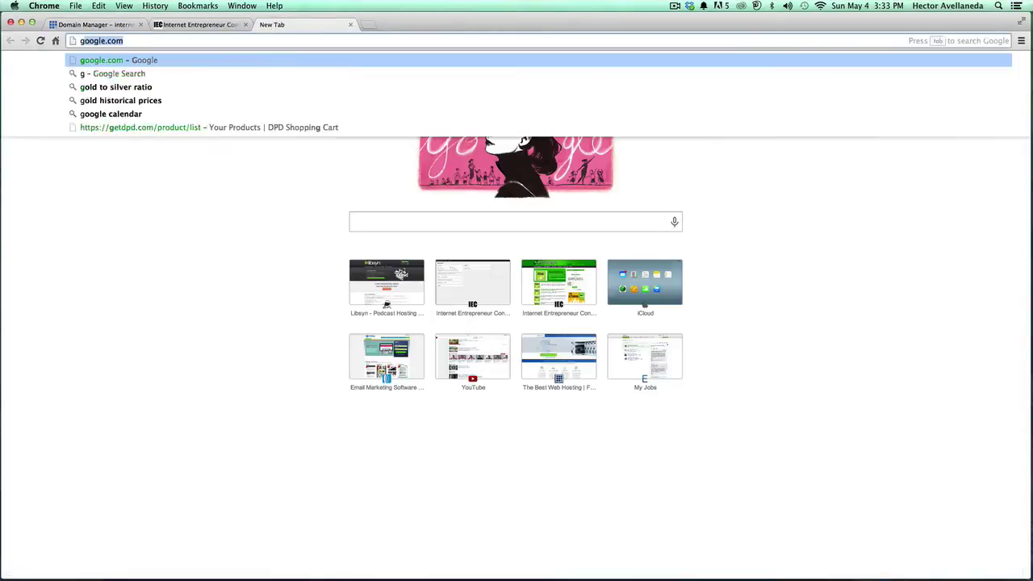
{"action": "type", "text": "n"}
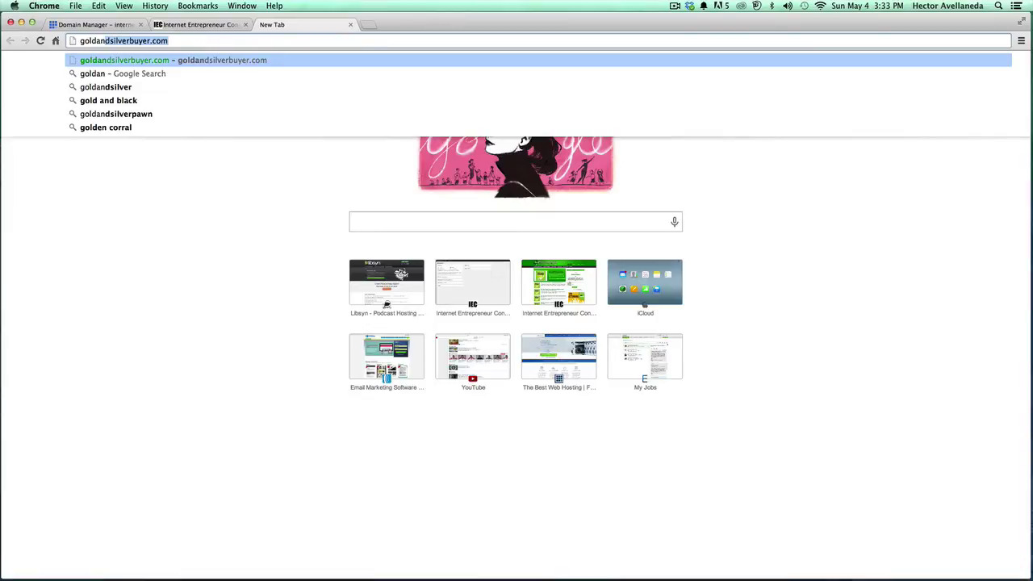
{"action": "key", "text": "Right"}
{"action": "key", "text": "Left"}
{"action": "key", "text": "Left"}
{"action": "key", "text": "Left"}
{"action": "key", "text": "Left"}
{"action": "key", "text": "Left"}
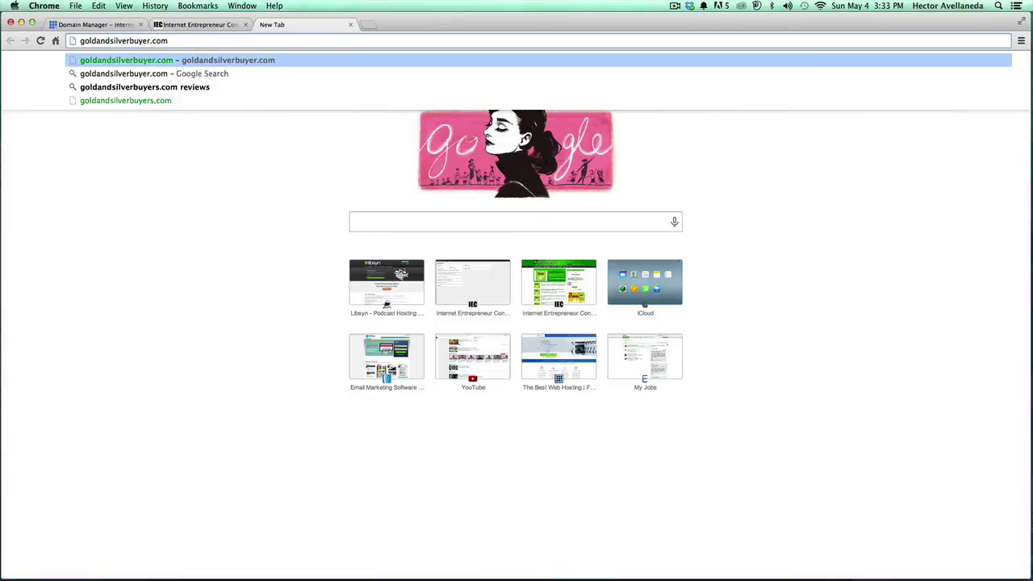
{"action": "type", "text": "club"}
{"action": "key", "text": "Return"}
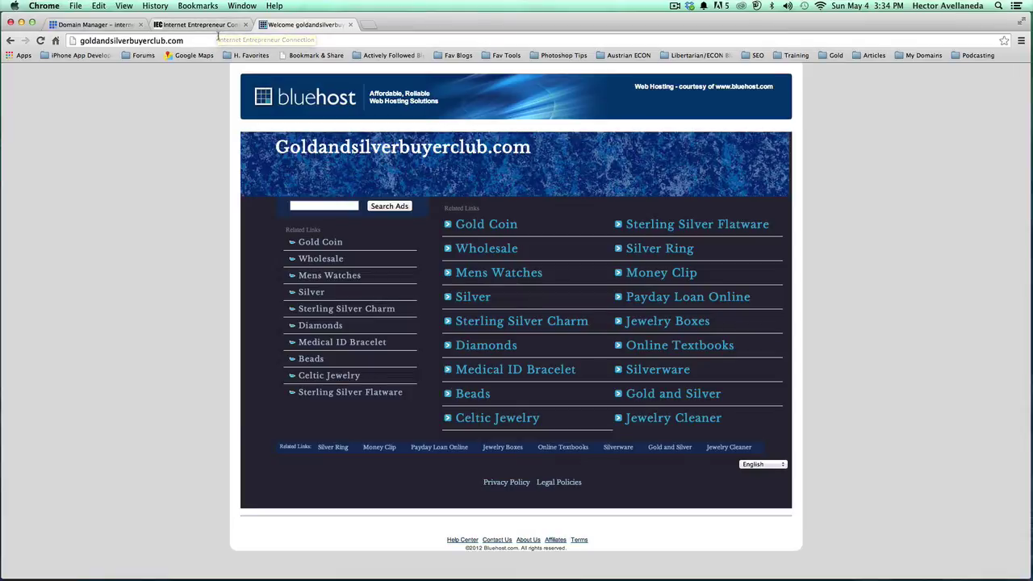
Step: Compare the Internet Entrepreneur Connection site with the goldandsilverbuyerclub.com page, and return to the Bluehost domain list
{"action": "left_click", "coordinate": [213, 27]}
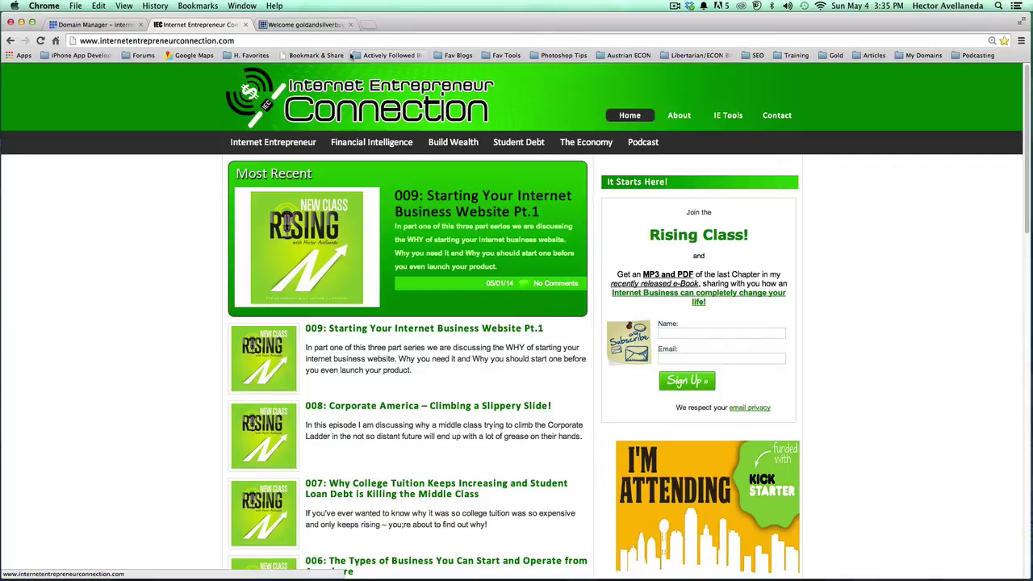
{"action": "left_click", "coordinate": [114, 26]}
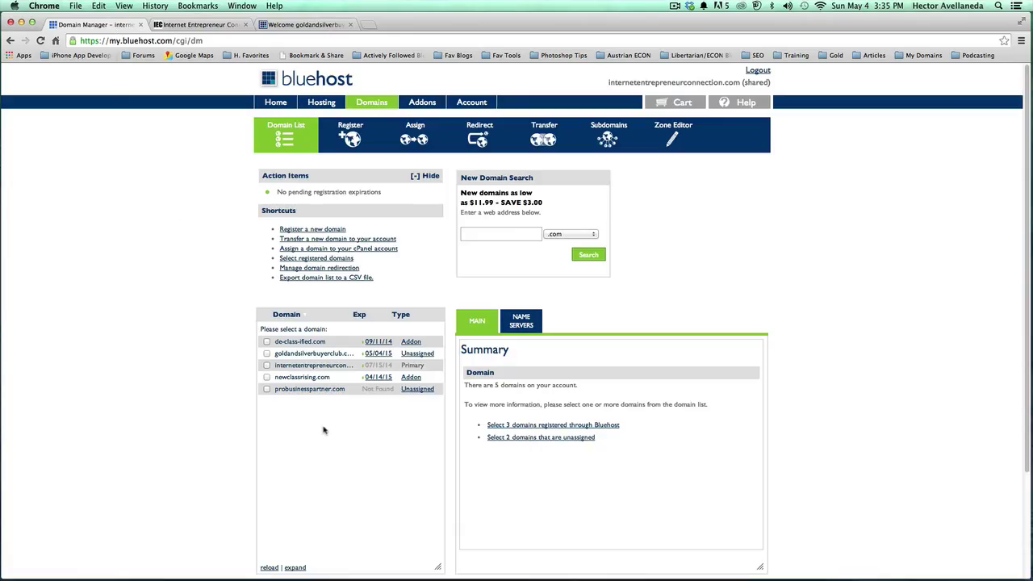
{"action": "left_click", "coordinate": [291, 29]}
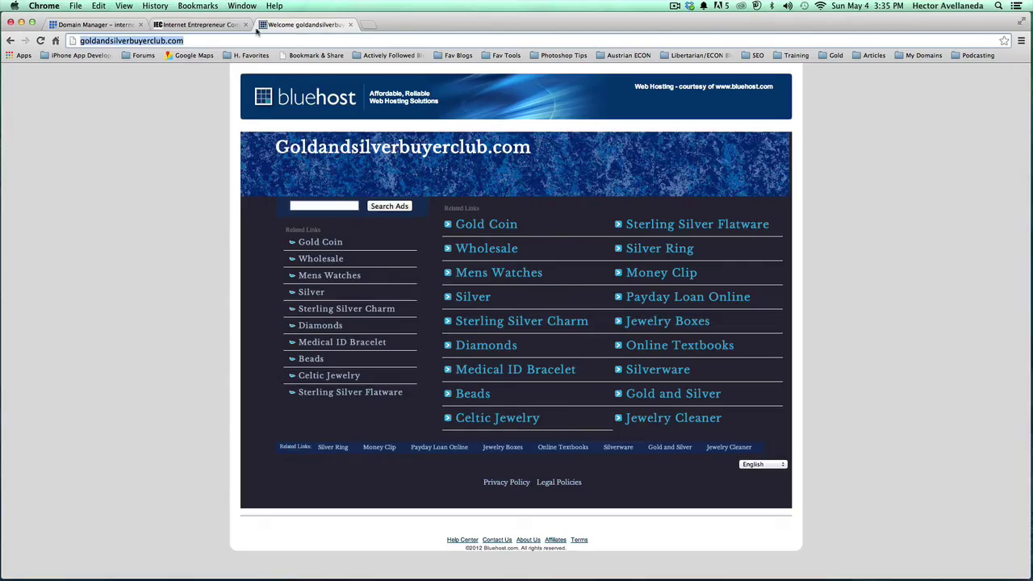
{"action": "left_click", "coordinate": [77, 25]}
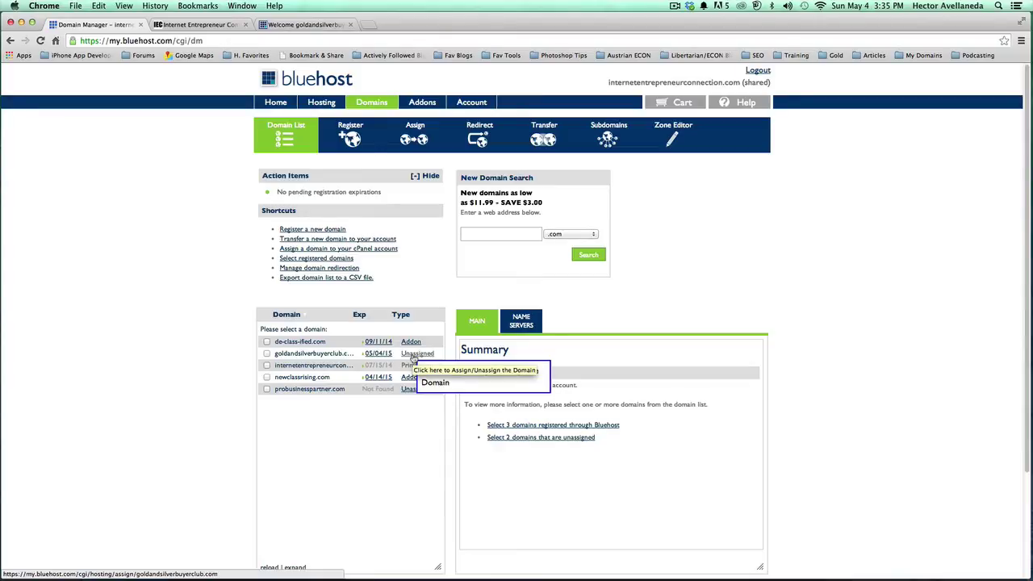
Step: Open the assignment form for the unassigned goldandsilverbuyerclub.com, select it as the associated domain, and proceed to the addon directory settings
{"action": "left_click", "coordinate": [414, 358]}
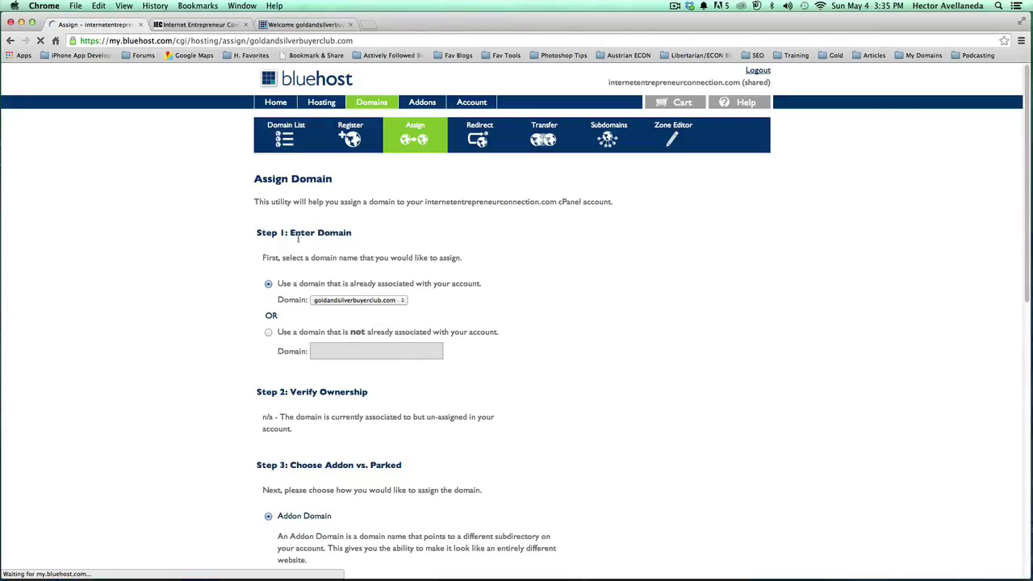
{"action": "left_click", "coordinate": [362, 300]}
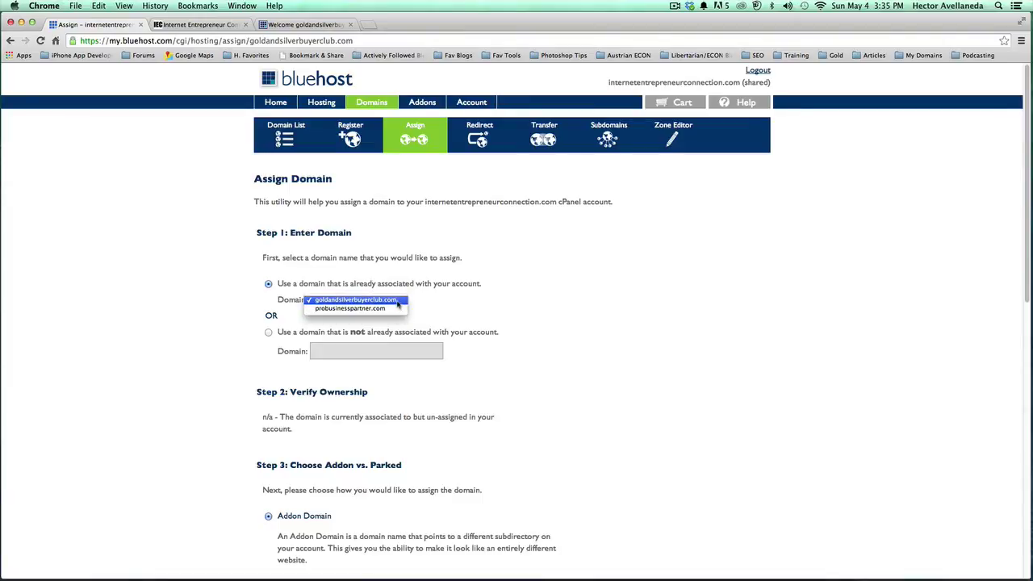
{"action": "left_click", "coordinate": [396, 302]}
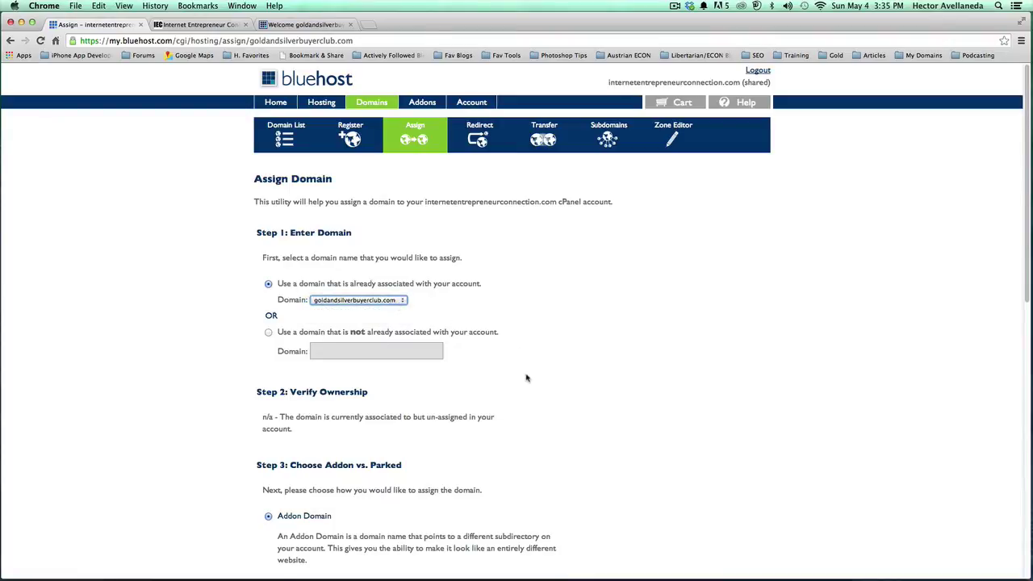
{"action": "scroll", "coordinate": [526, 378], "scroll_direction": "down", "scroll_amount": 3}
{"action": "scroll", "coordinate": [526, 377], "scroll_direction": "down", "scroll_amount": 2}
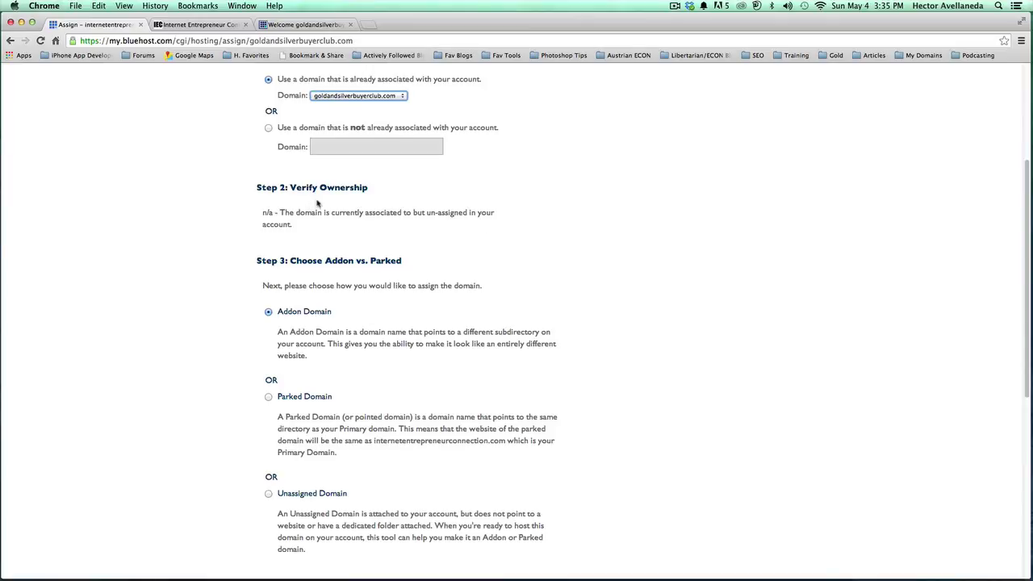
{"action": "scroll", "coordinate": [489, 245], "scroll_direction": "down", "scroll_amount": 3}
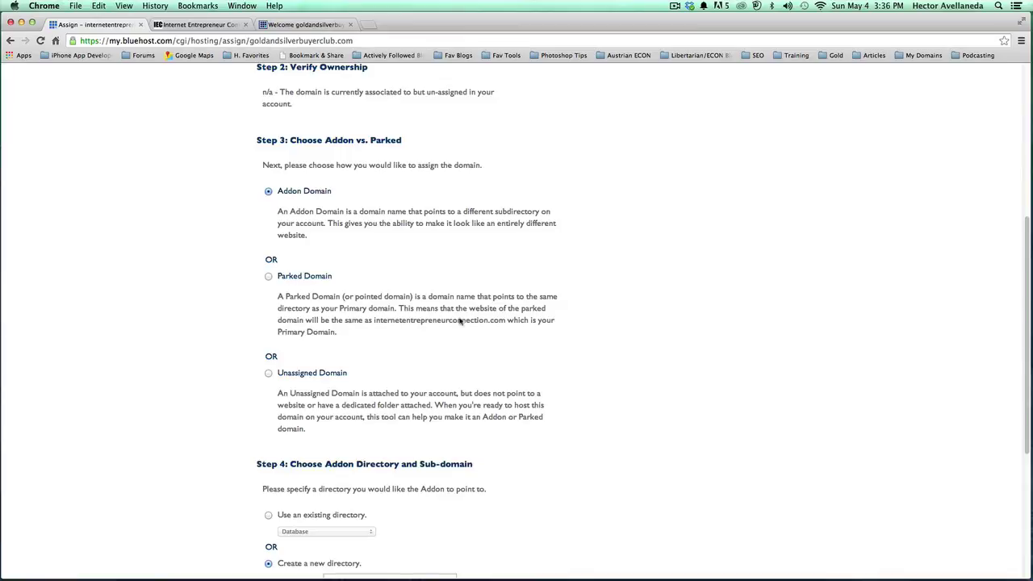
{"action": "scroll", "coordinate": [344, 246], "scroll_direction": "down", "scroll_amount": 5}
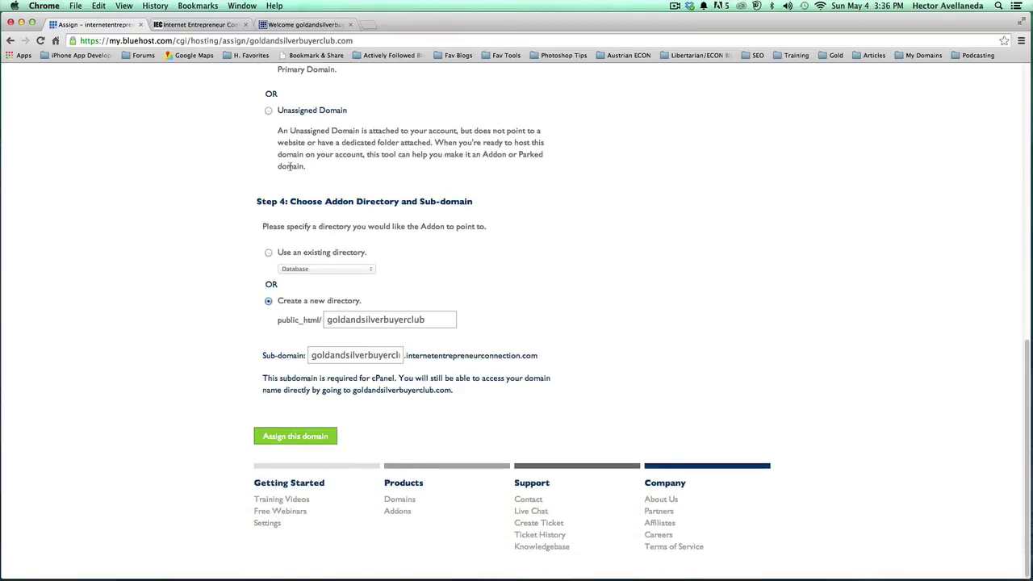
Step: Switch the addon directory choice to an existing directory and back to creating a new one
{"action": "left_click", "coordinate": [270, 254]}
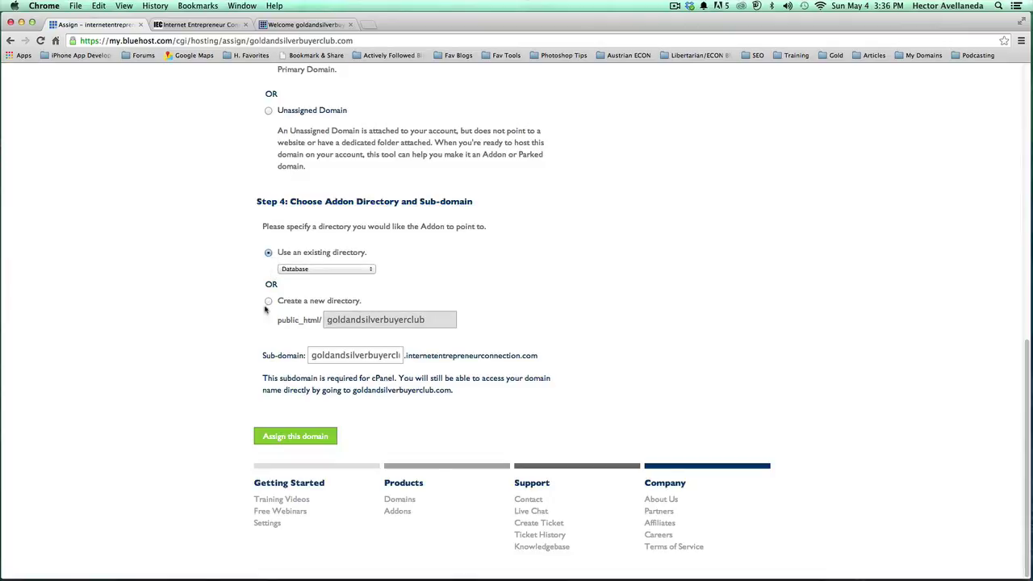
{"action": "left_click", "coordinate": [268, 302]}
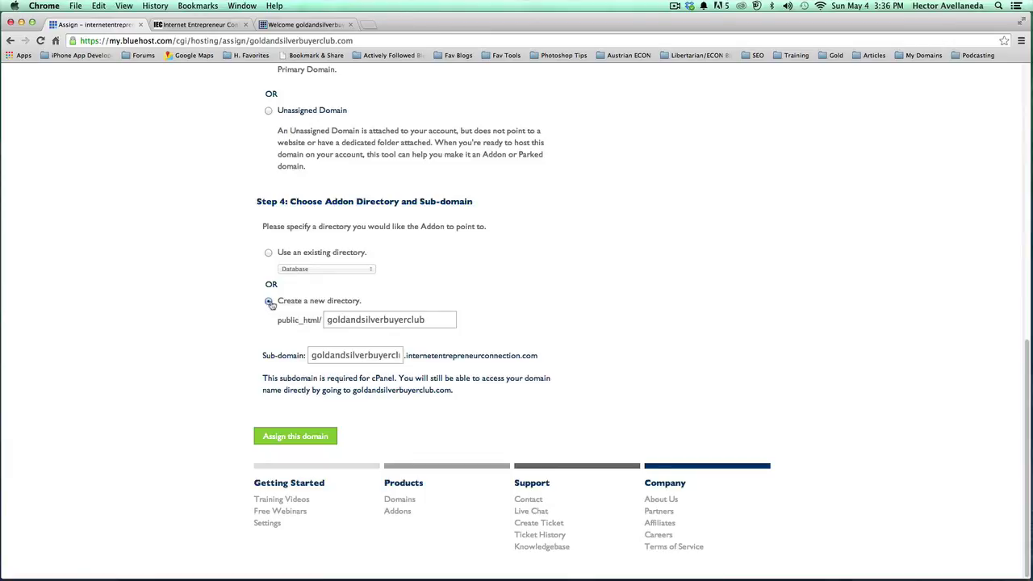
{"action": "left_click", "coordinate": [268, 253]}
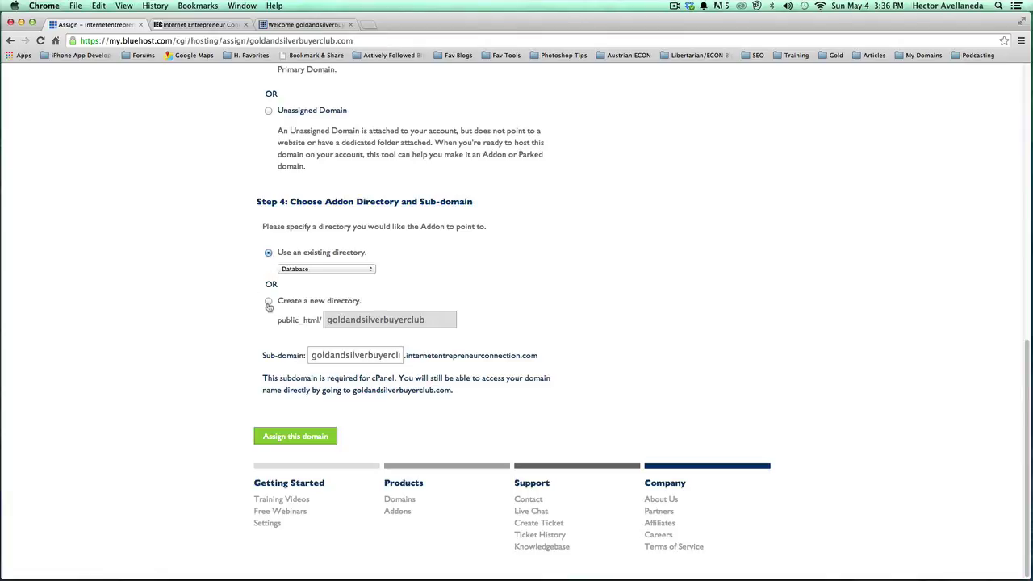
{"action": "left_click", "coordinate": [269, 302]}
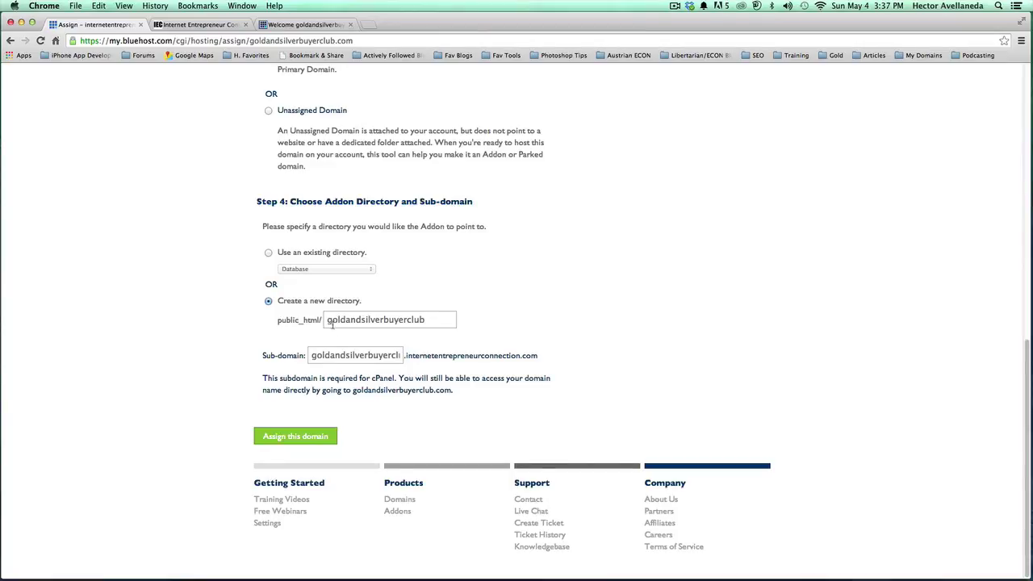
Step: Examine the new directory name under public_html and the matching sub-domain name in the addon settings
{"action": "left_click", "coordinate": [329, 319]}
{"action": "double_click", "coordinate": [353, 318]}
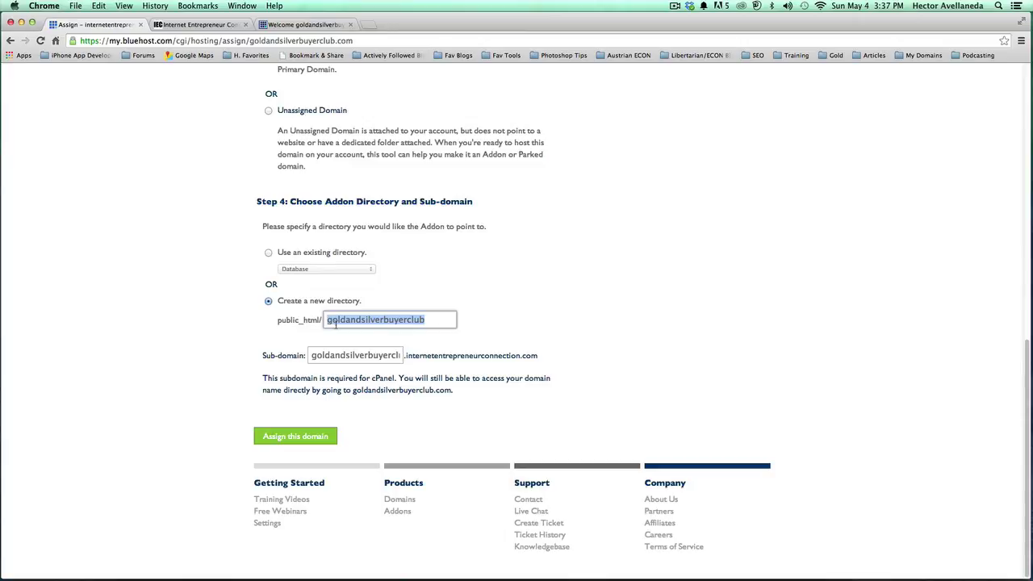
{"action": "left_click", "coordinate": [437, 320]}
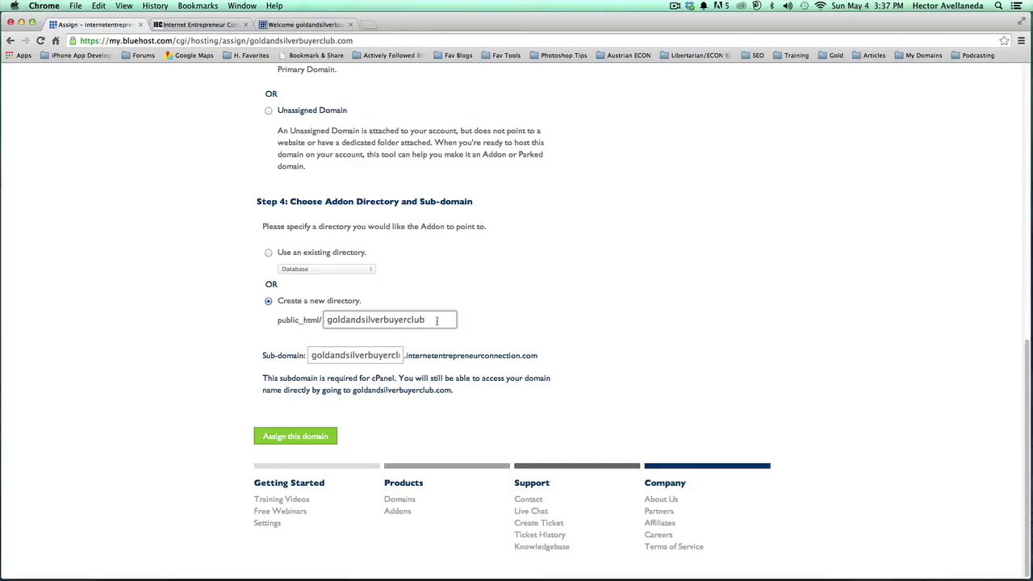
{"action": "left_click_drag", "start_coordinate": [437, 320], "coordinate": [277, 322]}
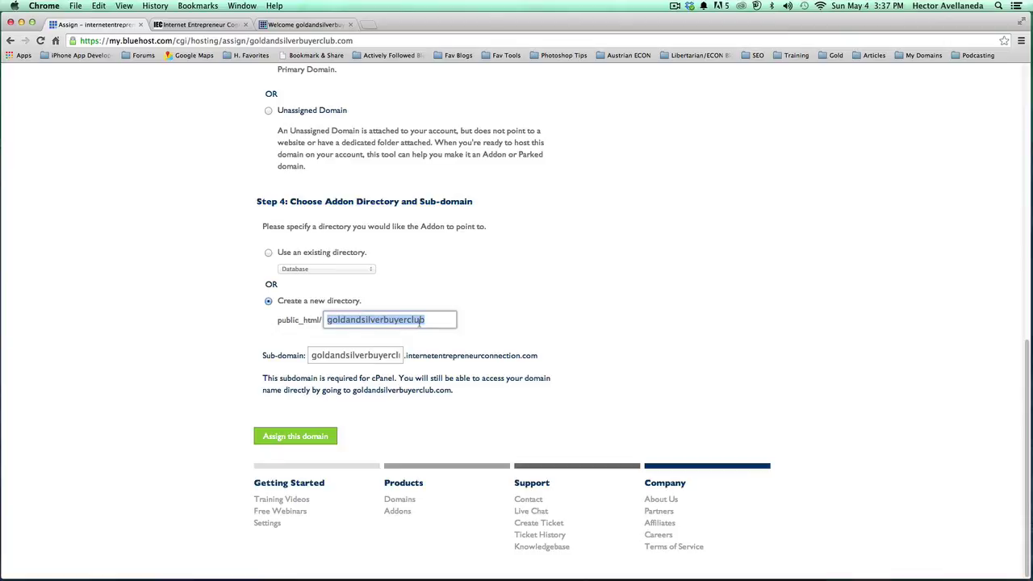
{"action": "left_click", "coordinate": [420, 322]}
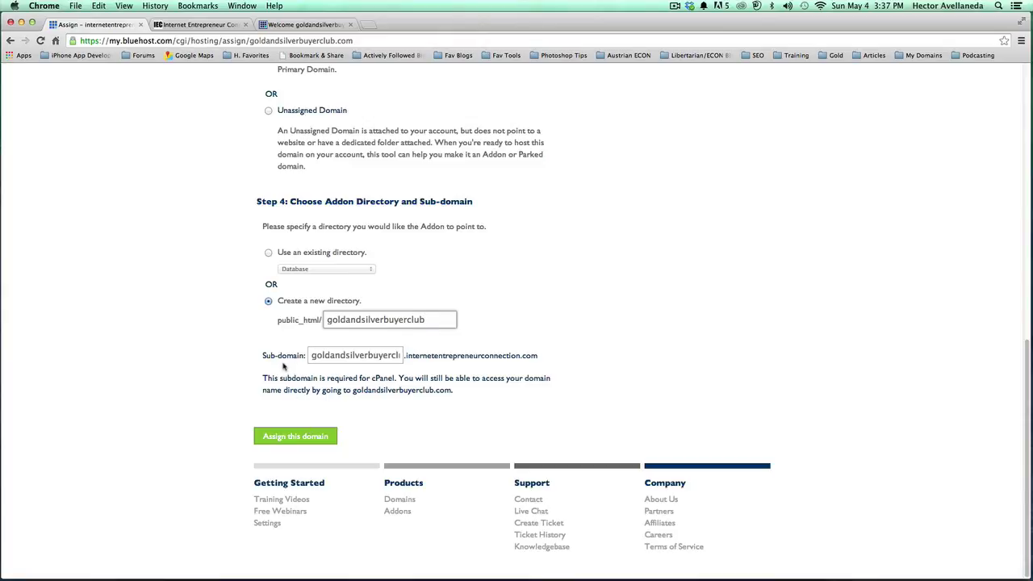
{"action": "left_click", "coordinate": [313, 357]}
{"action": "double_click", "coordinate": [313, 358]}
{"action": "left_click", "coordinate": [393, 356]}
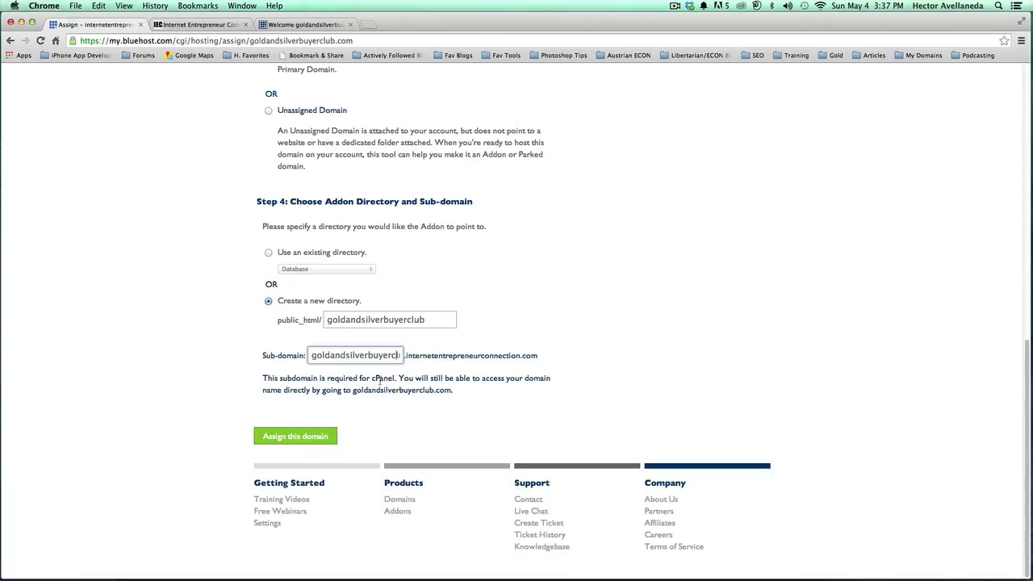
{"action": "left_click", "coordinate": [381, 373]}
Step: View the goldandsilverbuyerclub.com and Internet Entrepreneur Connection sites again, and return to the domain assignment form
{"action": "left_click", "coordinate": [303, 26]}
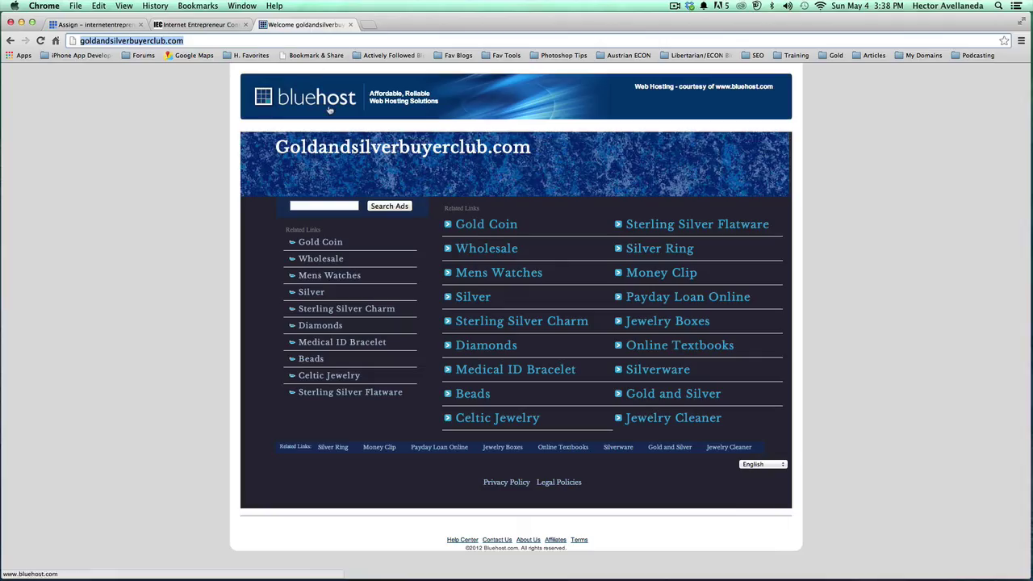
{"action": "left_click", "coordinate": [219, 25]}
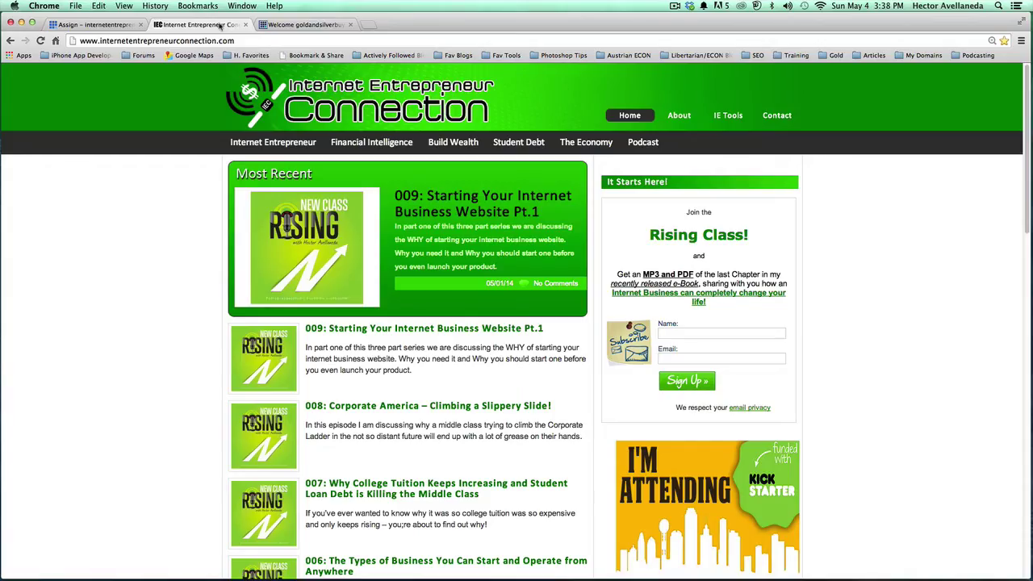
{"action": "left_click", "coordinate": [303, 25]}
{"action": "left_click", "coordinate": [119, 29]}
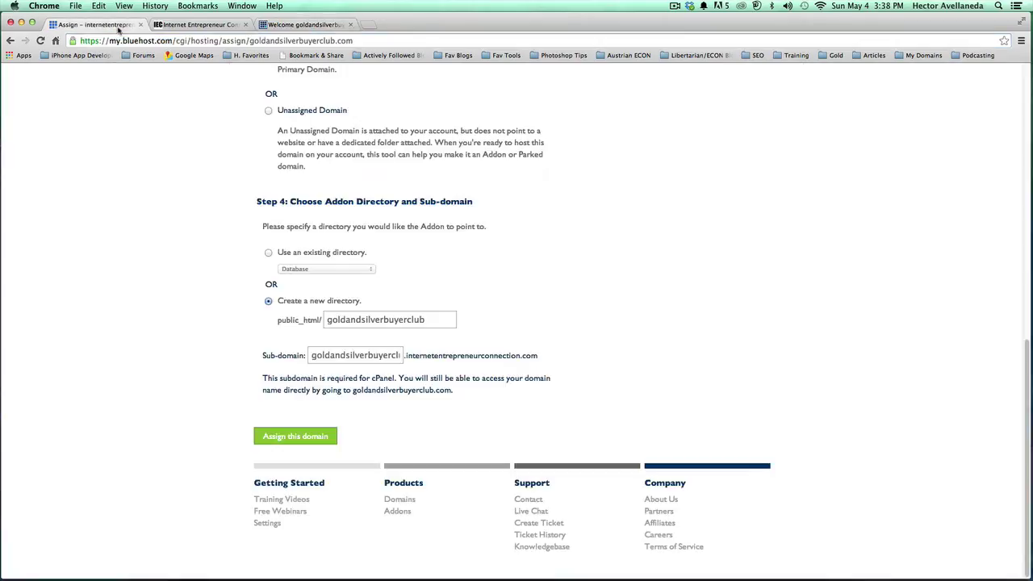
Step: Check the full sub-domain name and assign goldandsilverbuyerclub.com as an addon domain with its new directory
{"action": "left_click", "coordinate": [351, 355]}
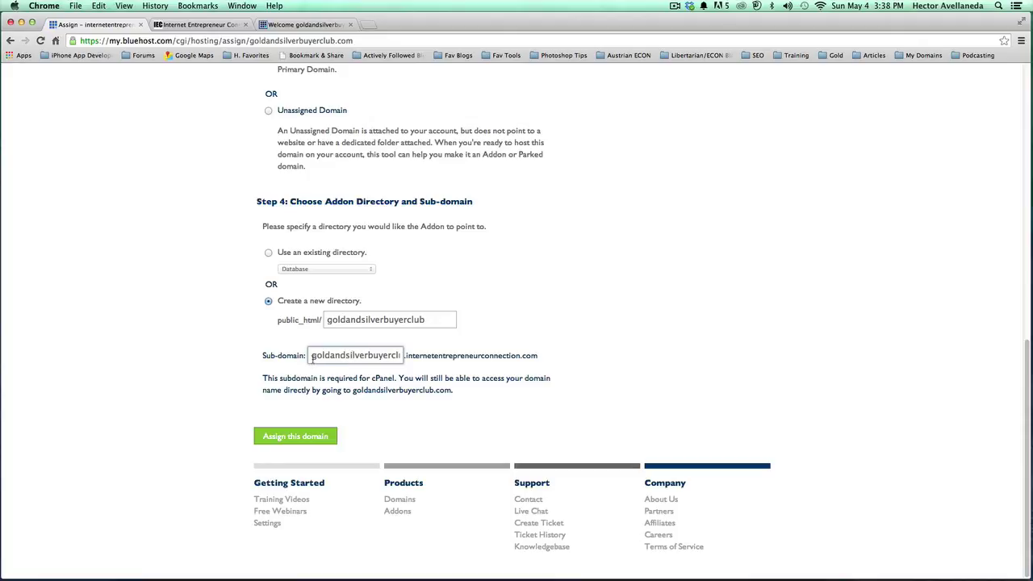
{"action": "left_click_drag", "start_coordinate": [311, 357], "coordinate": [401, 351]}
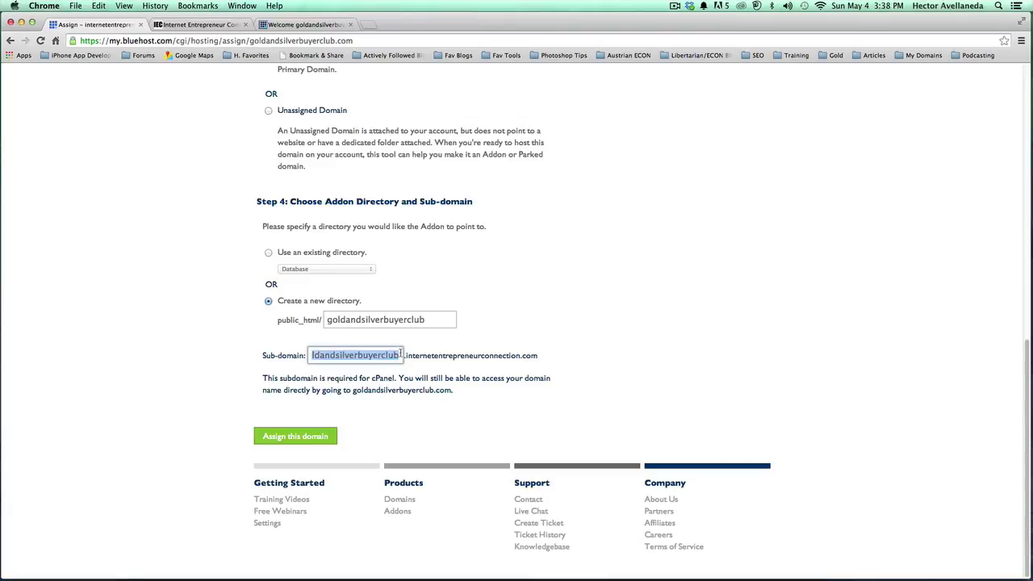
{"action": "left_click", "coordinate": [345, 405]}
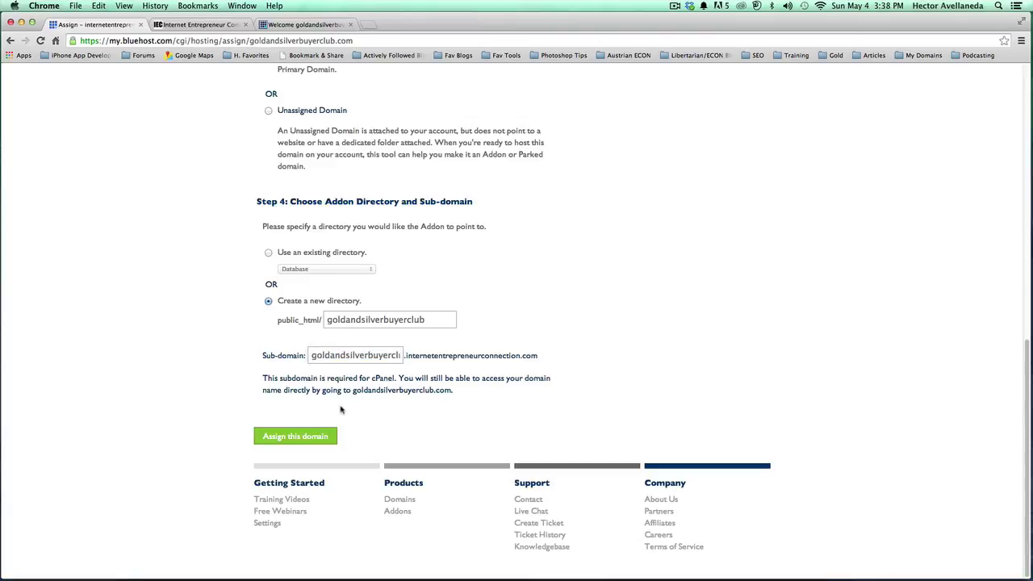
{"action": "left_click", "coordinate": [293, 440]}
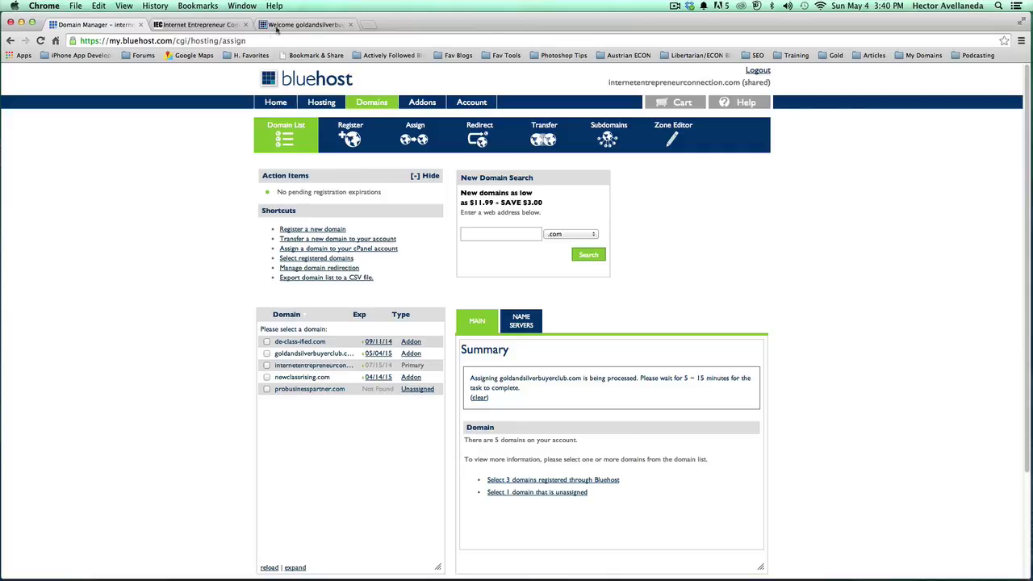
Step: Reload the goldandsilverbuyerclub.com site to check whether the domain assignment has taken effect
{"action": "left_click", "coordinate": [300, 25]}
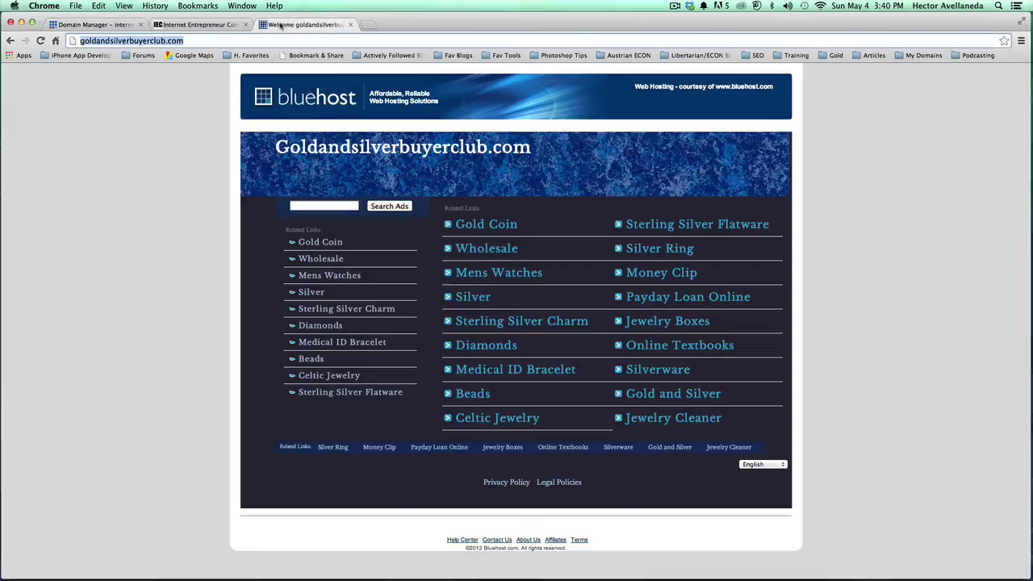
{"action": "left_click", "coordinate": [40, 41]}
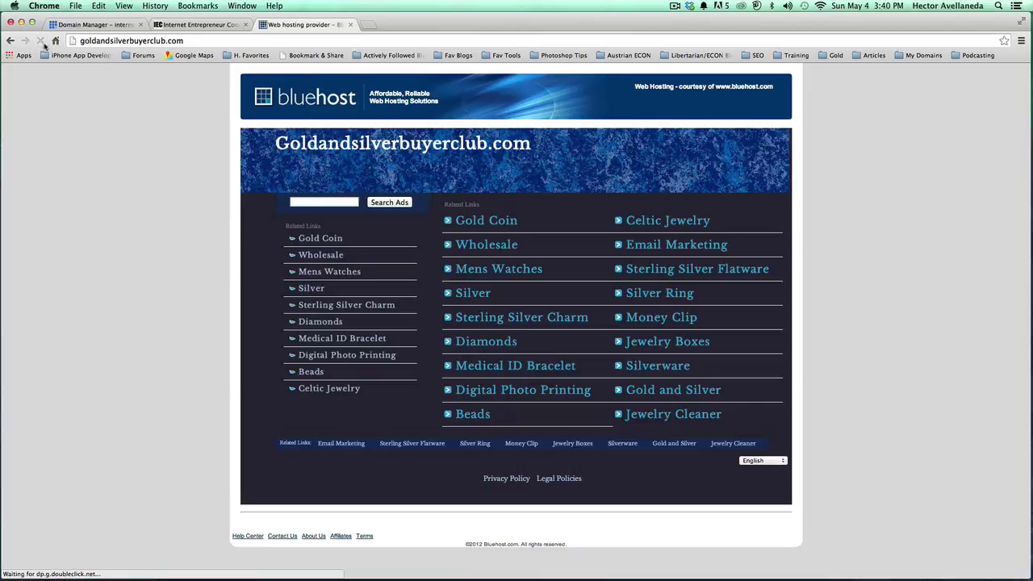